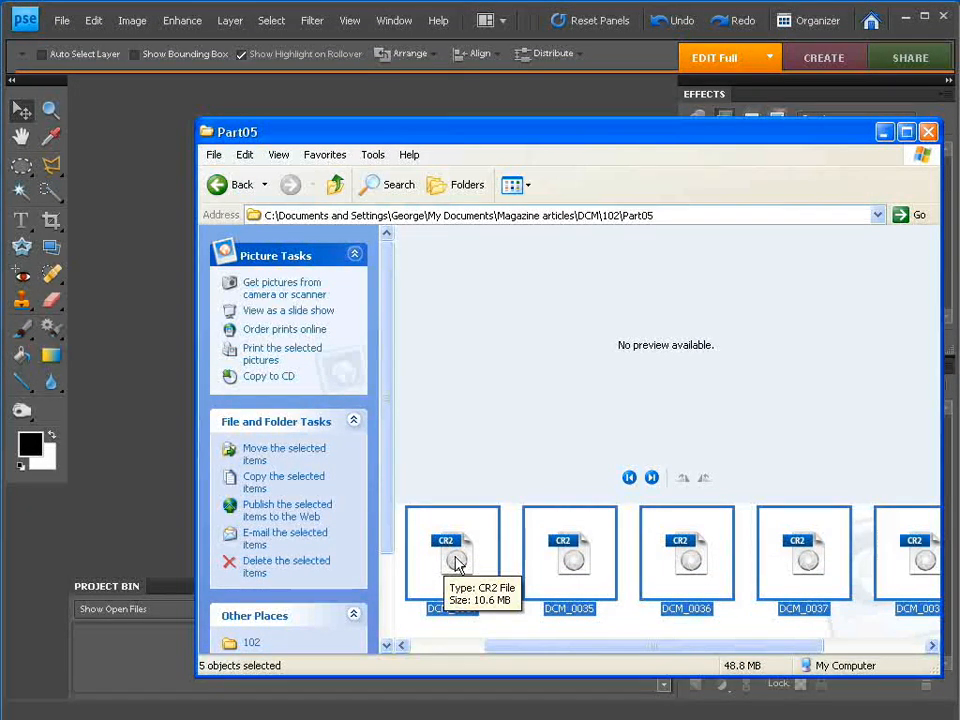
Open the raw files DCM_0034 to DCM_0038 from the Part05 folder together in Camera Raw
{"action": "left_click_drag", "start_coordinate": [455, 565], "coordinate": [127, 348]}
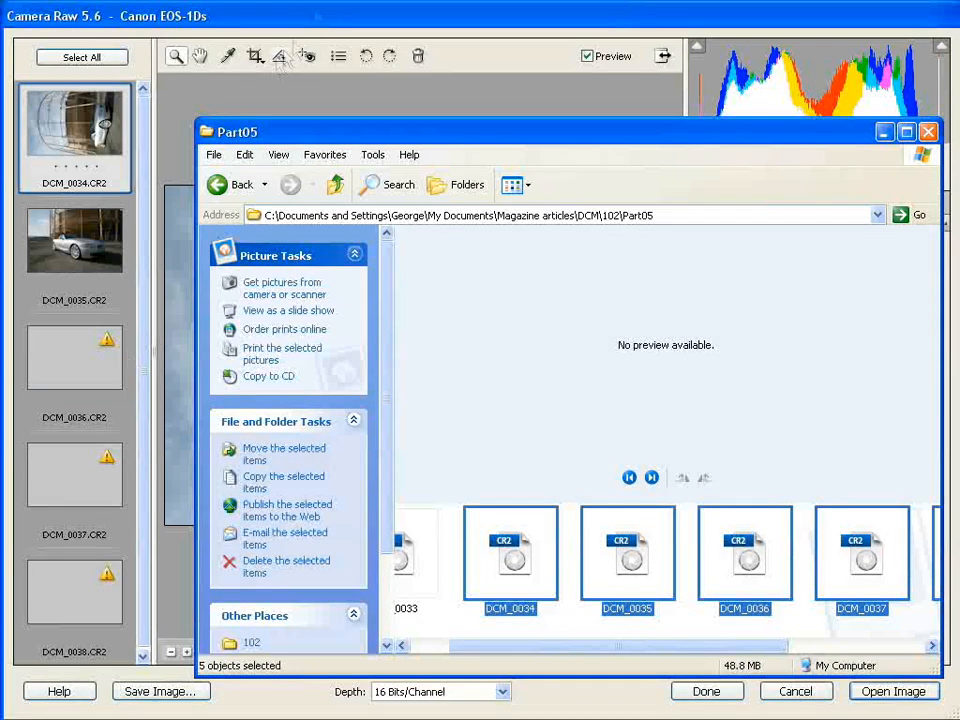
{"action": "left_click", "coordinate": [316, 12]}
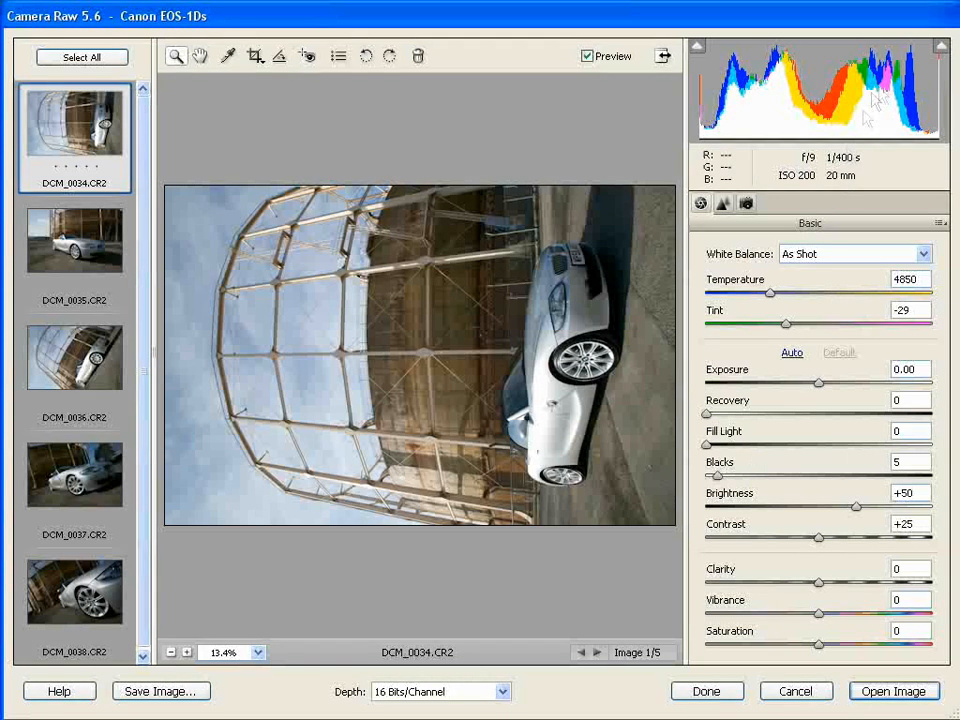
Turn on the highlight clipping warning and check it on DCM_0034, DCM_0035 and DCM_0036
{"action": "left_click", "coordinate": [939, 51]}
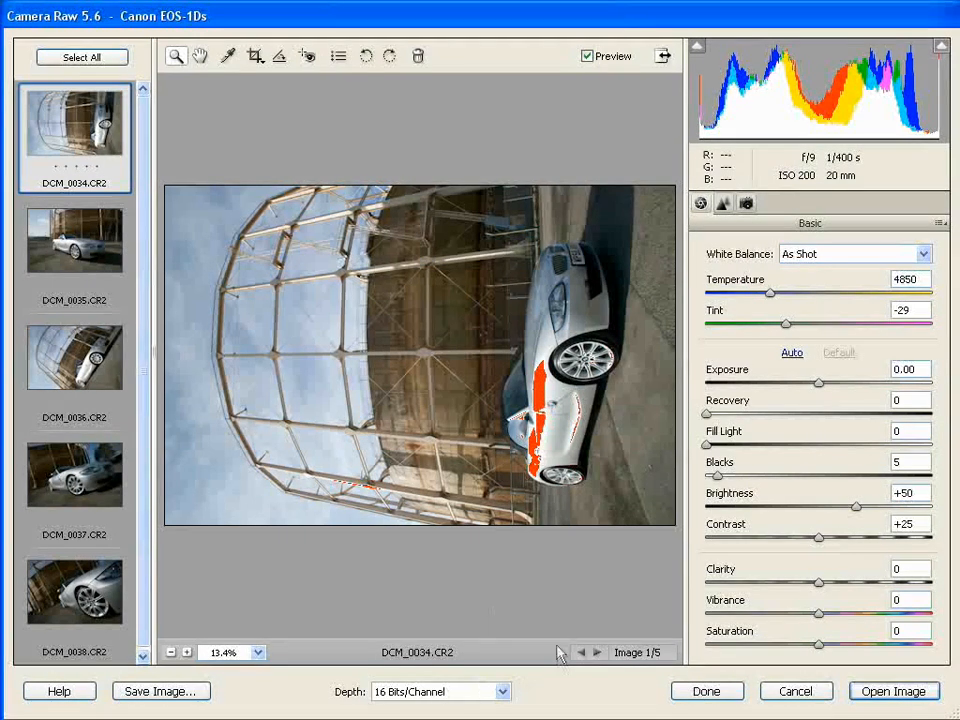
{"action": "left_click", "coordinate": [596, 652]}
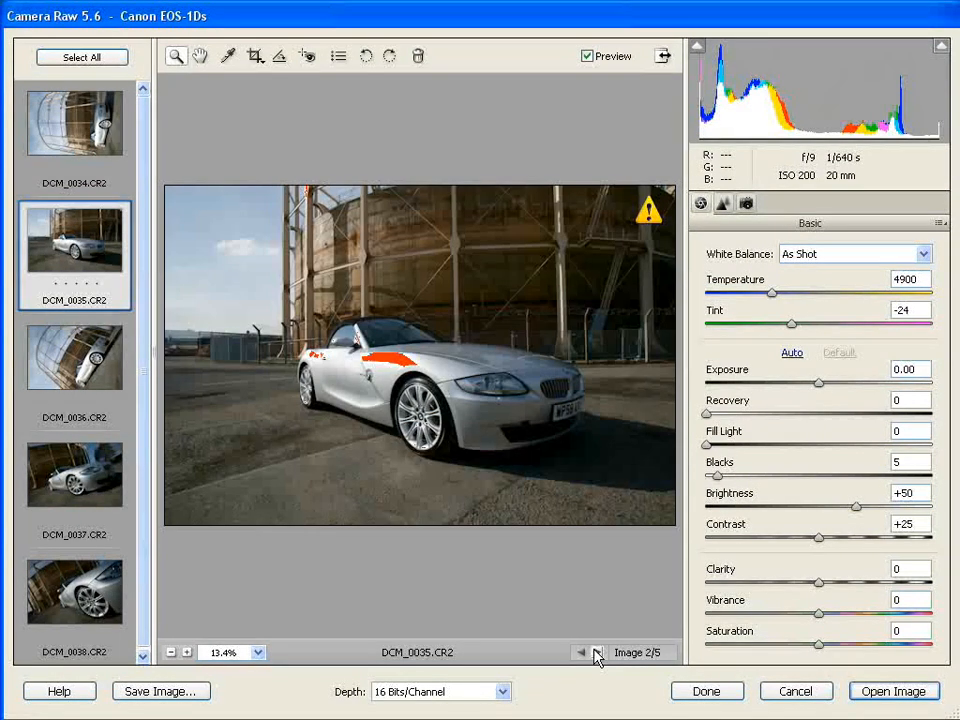
{"action": "left_click", "coordinate": [596, 652]}
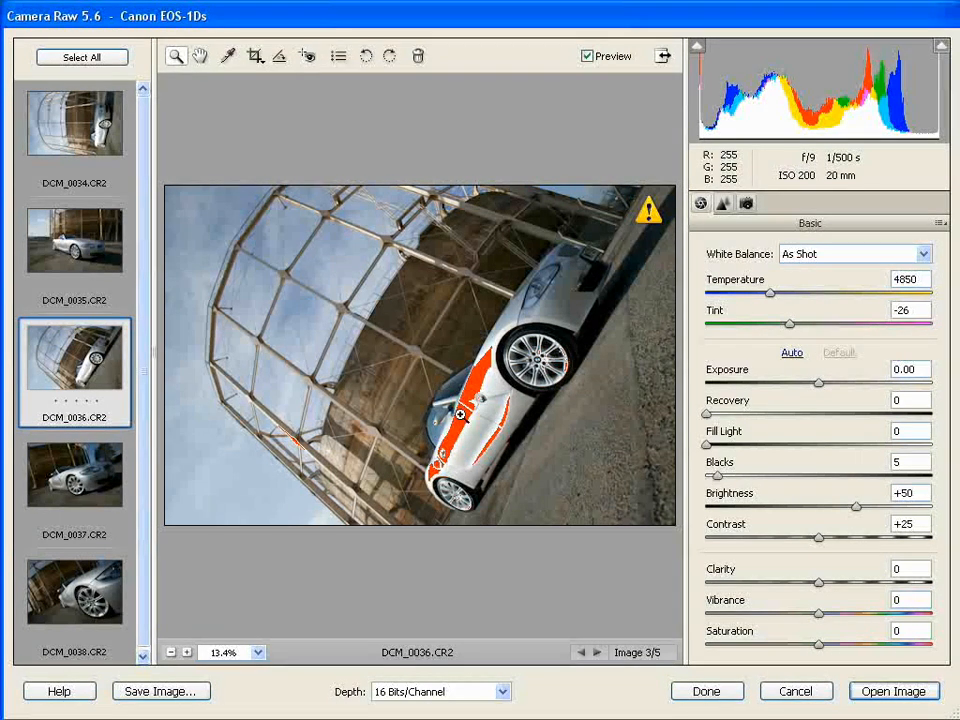
Set Recovery to 45 for all five images and check the highlights on DCM_0035 and DCM_0034
{"action": "left_click", "coordinate": [86, 58]}
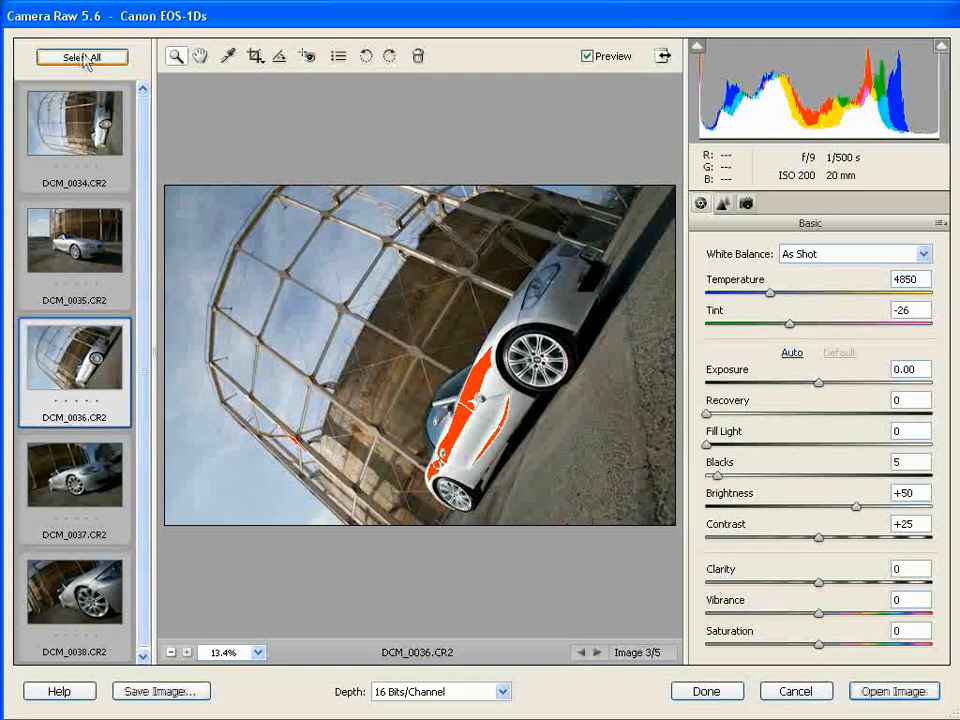
{"action": "left_click", "coordinate": [709, 414]}
{"action": "left_click_drag", "start_coordinate": [711, 415], "coordinate": [807, 417]}
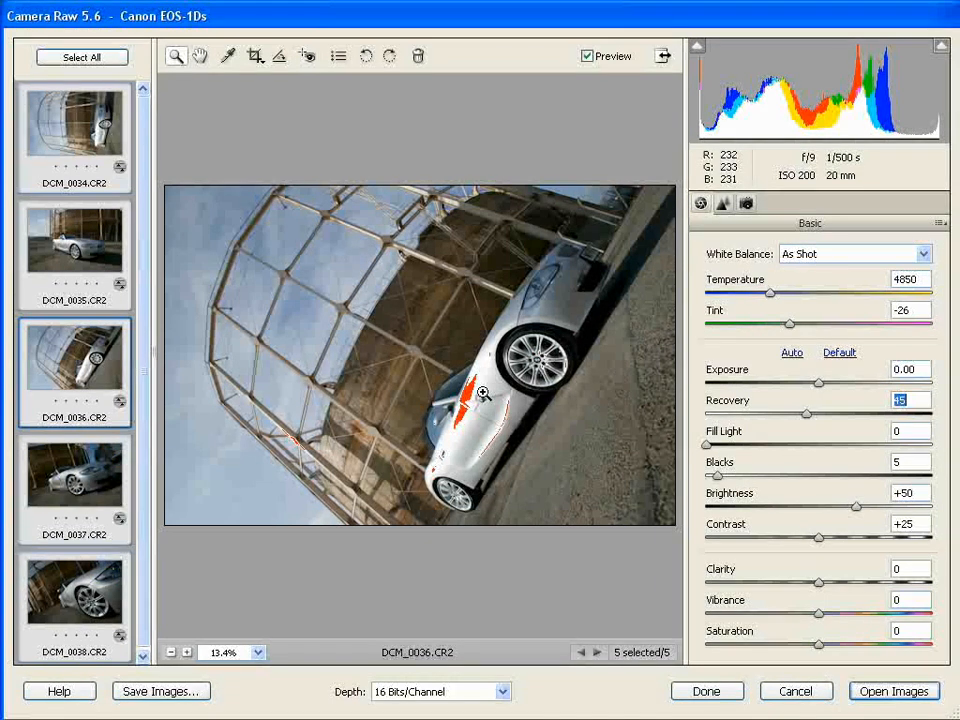
{"action": "left_click", "coordinate": [579, 653]}
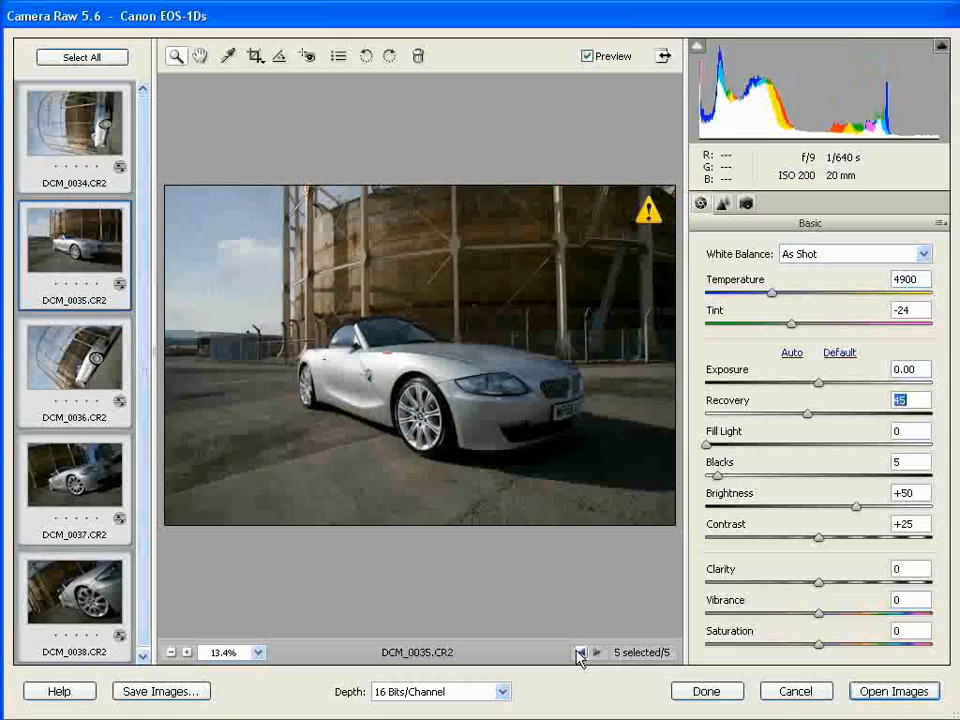
{"action": "left_click", "coordinate": [579, 653]}
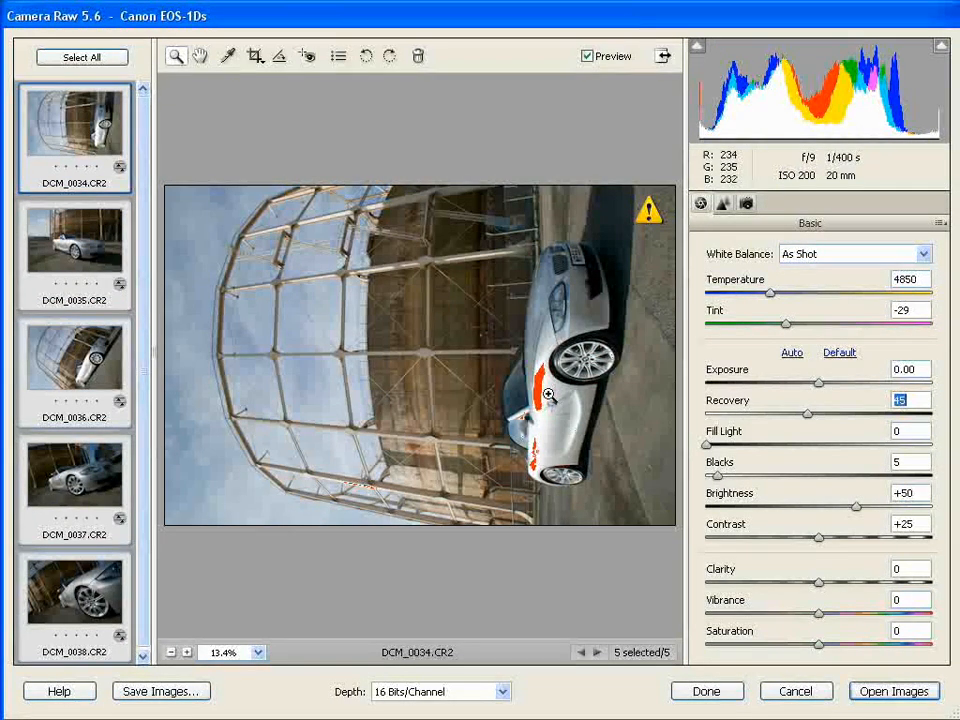
Set Vibrance to +43 for all five images and check the colour on DCM_0035 and DCM_0036
{"action": "key", "text": "Tab"}
{"action": "key", "text": "Tab"}
{"action": "key", "text": "Tab"}
{"action": "key", "text": "Tab"}
{"action": "key", "text": "Tab"}
{"action": "key", "text": "Tab"}
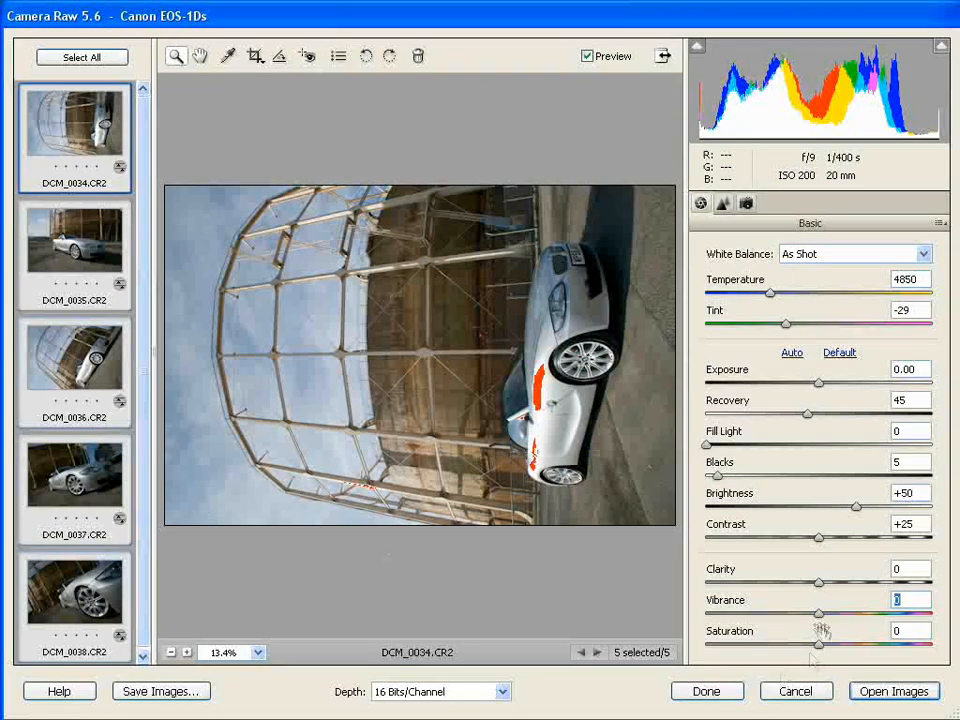
{"action": "left_click_drag", "start_coordinate": [821, 620], "coordinate": [872, 618]}
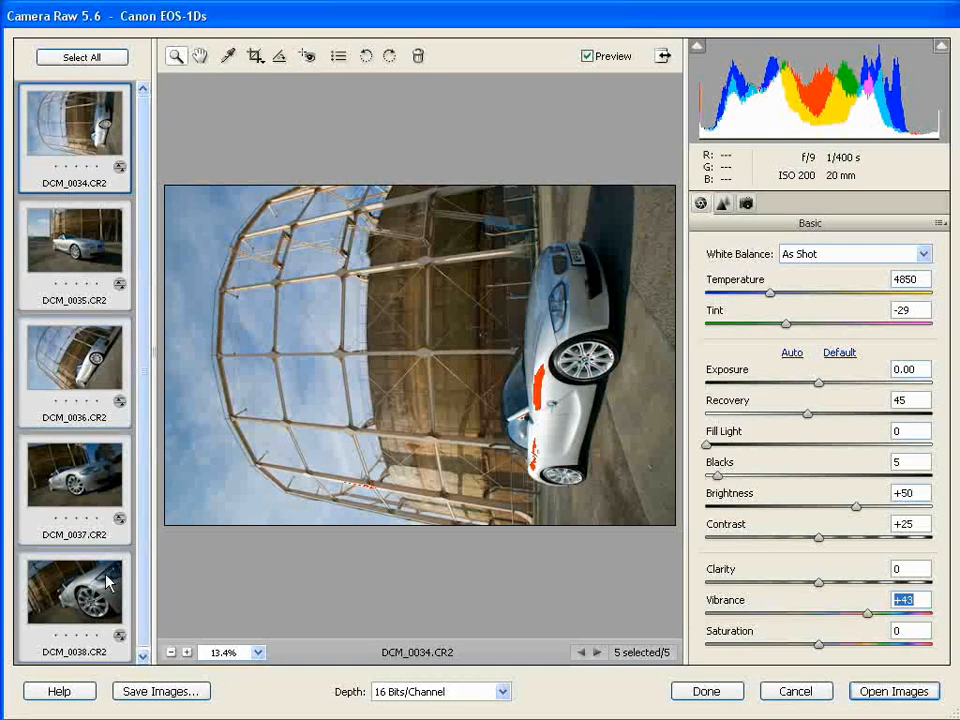
{"action": "left_click", "coordinate": [597, 652]}
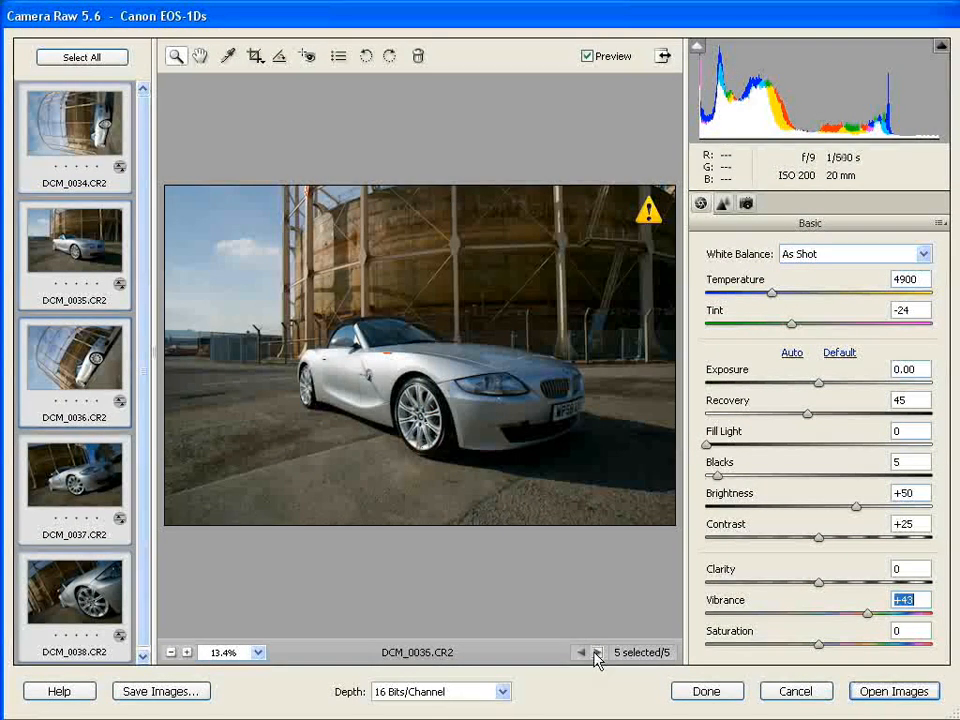
{"action": "left_click", "coordinate": [597, 652]}
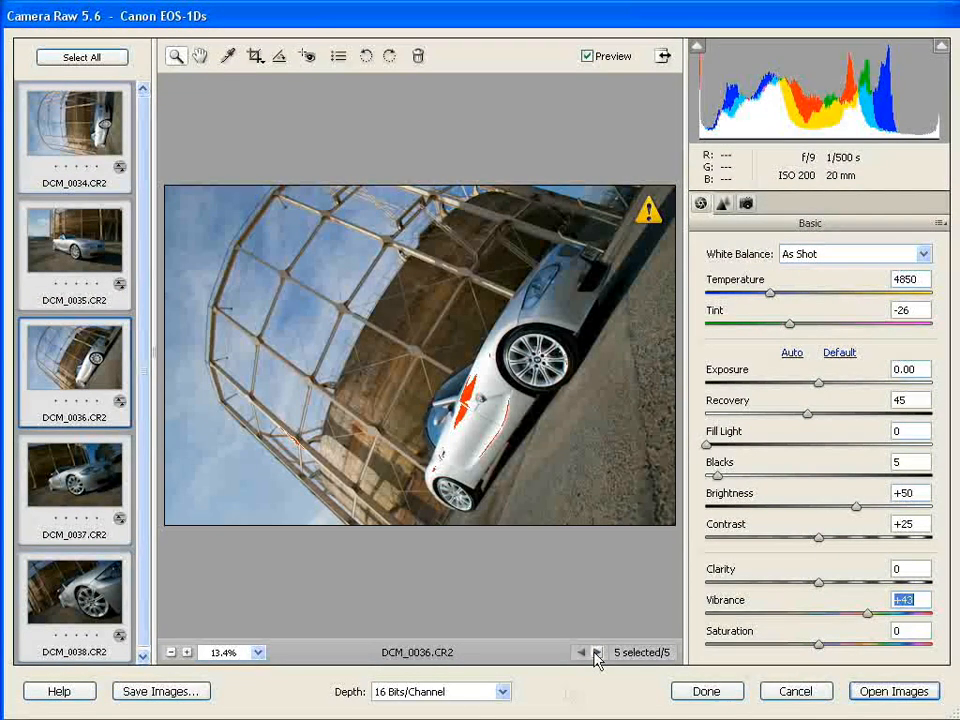
{"action": "left_click", "coordinate": [723, 205]}
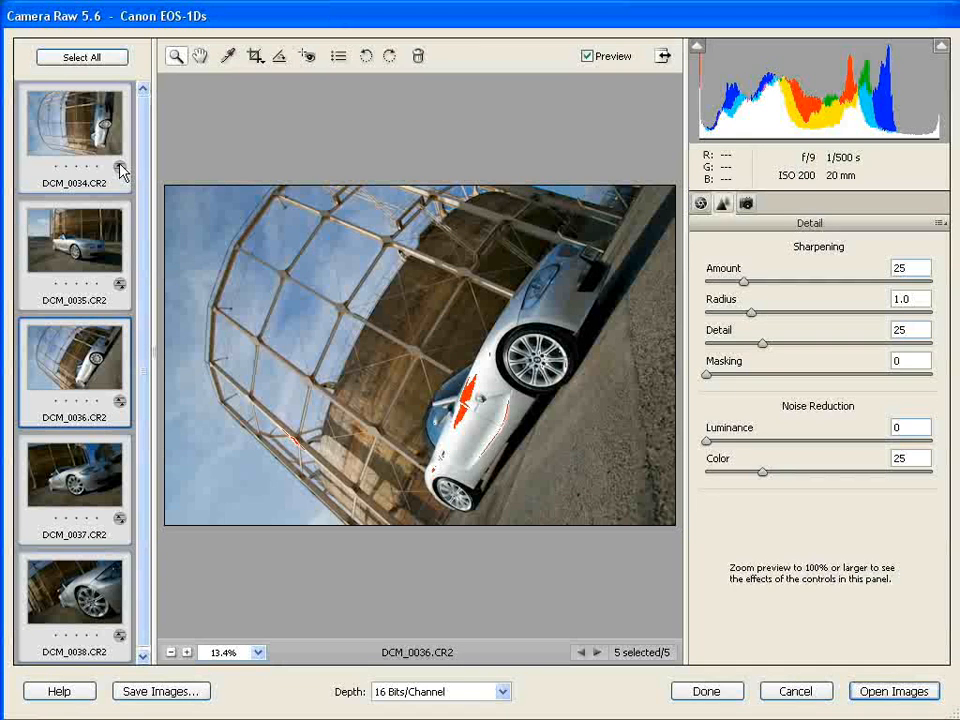
{"action": "left_click", "coordinate": [700, 204]}
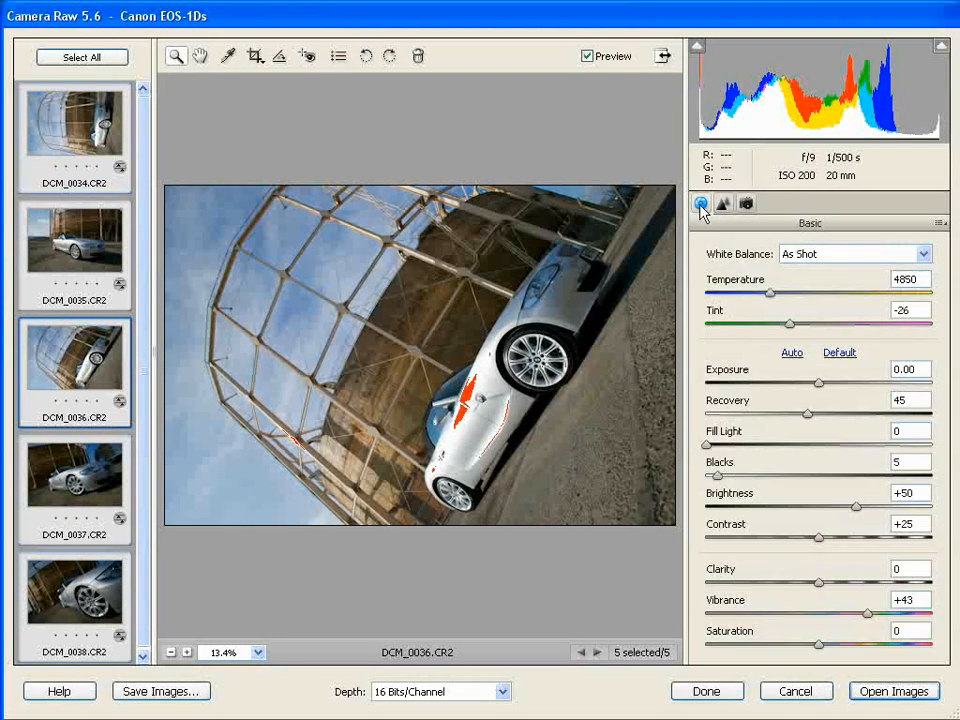
Rotate only DCM_0034 90 degrees clockwise so the car stands upright
{"action": "left_click", "coordinate": [88, 128]}
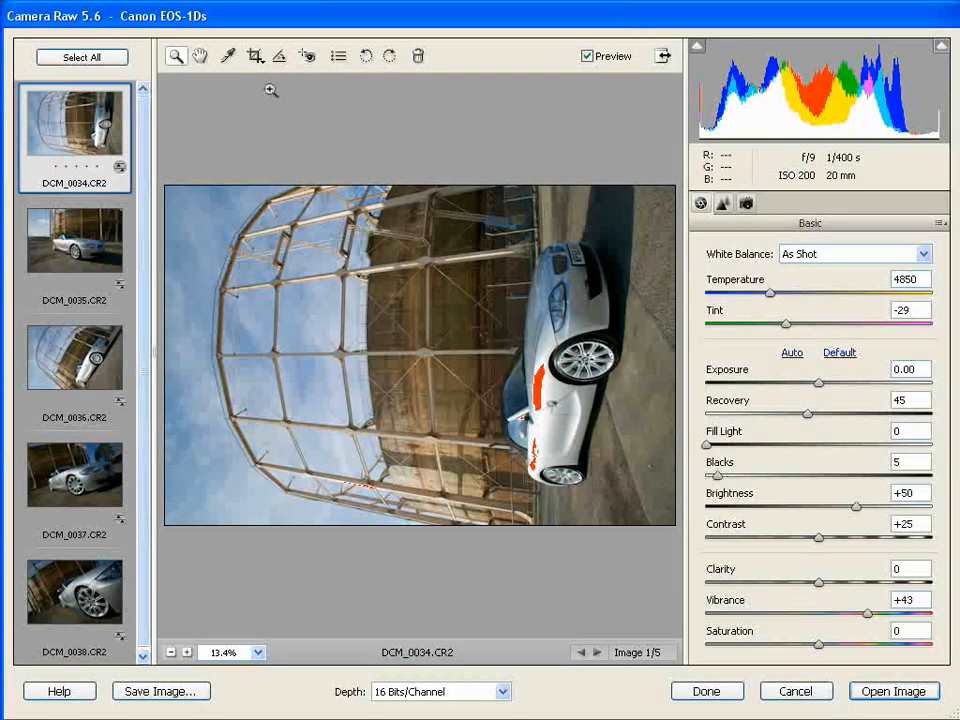
{"action": "left_click", "coordinate": [389, 56]}
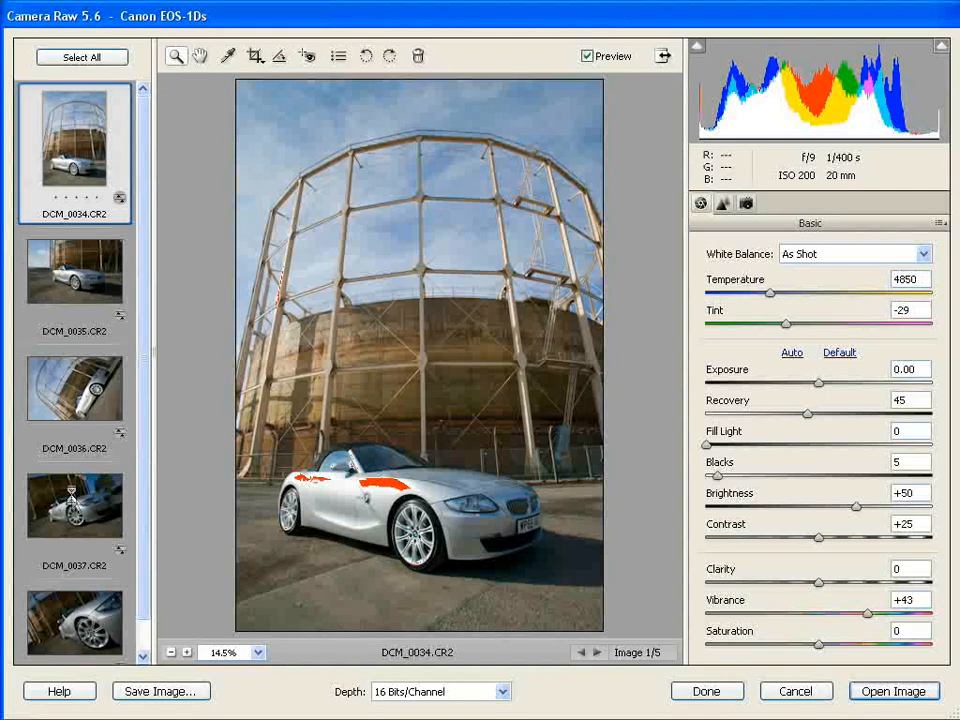
Brighten DCM_0037 on its own by setting Exposure to +0.60 and Fill Light to 14
{"action": "left_click", "coordinate": [75, 503]}
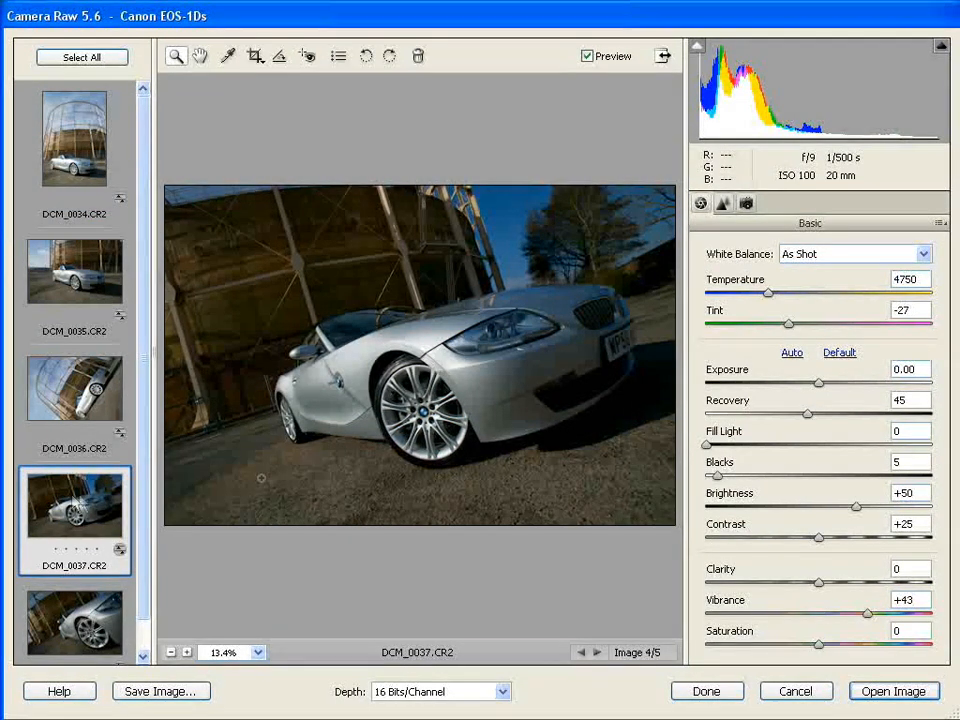
{"action": "left_click_drag", "start_coordinate": [819, 386], "coordinate": [838, 390]}
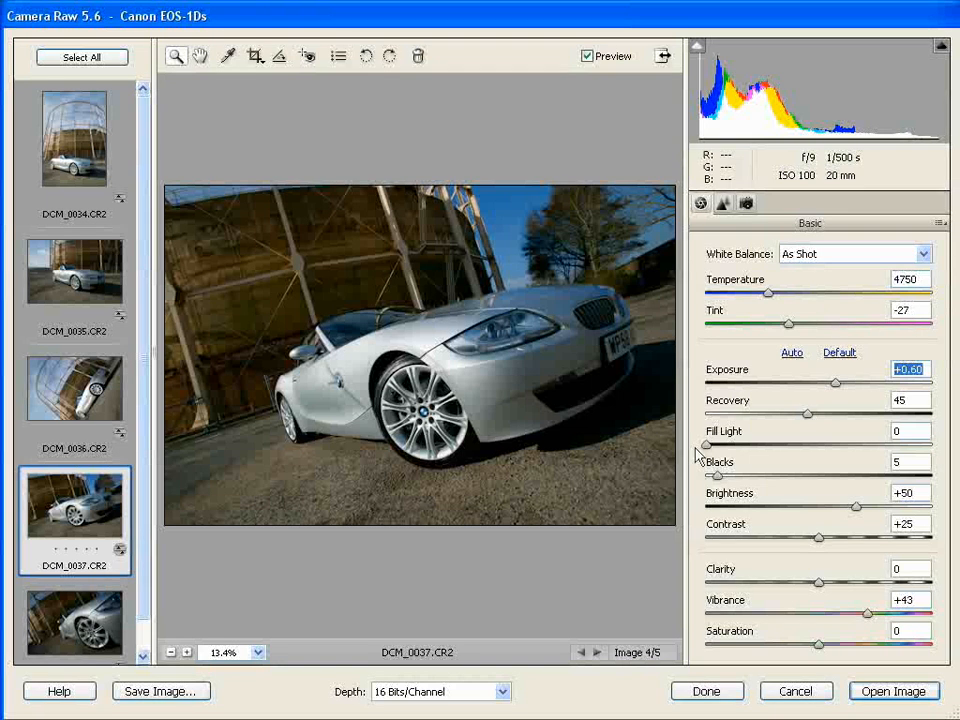
{"action": "left_click_drag", "start_coordinate": [707, 444], "coordinate": [744, 450]}
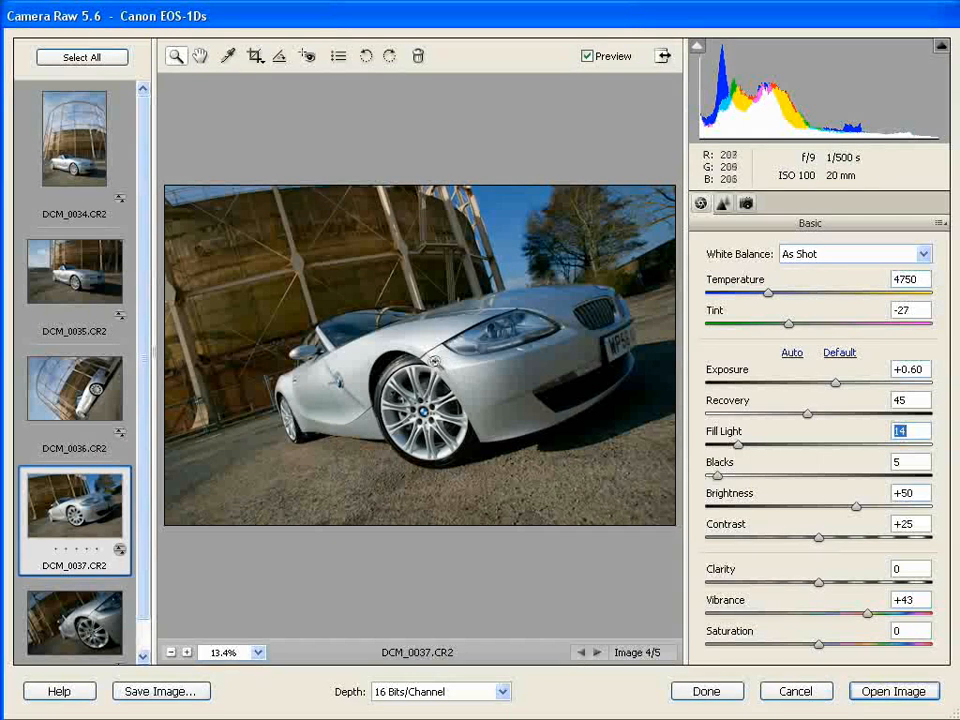
Reduce the blown highlights on DCM_0034 by setting Exposure to -0.55, Fill Light to 17 and Recovery to 91
{"action": "left_click", "coordinate": [75, 280]}
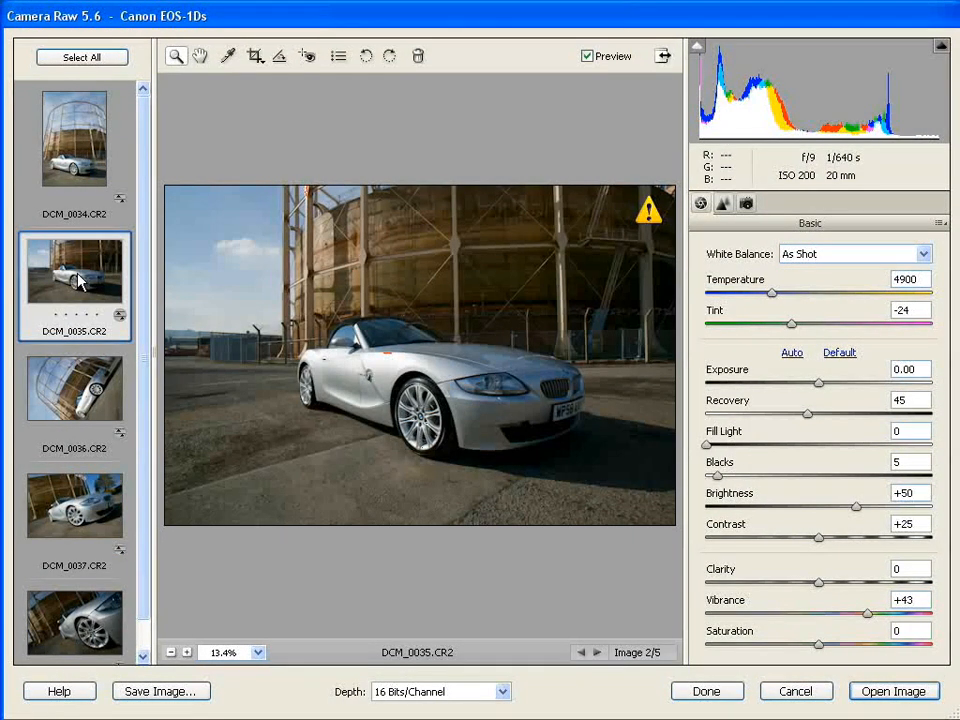
{"action": "left_click", "coordinate": [85, 155]}
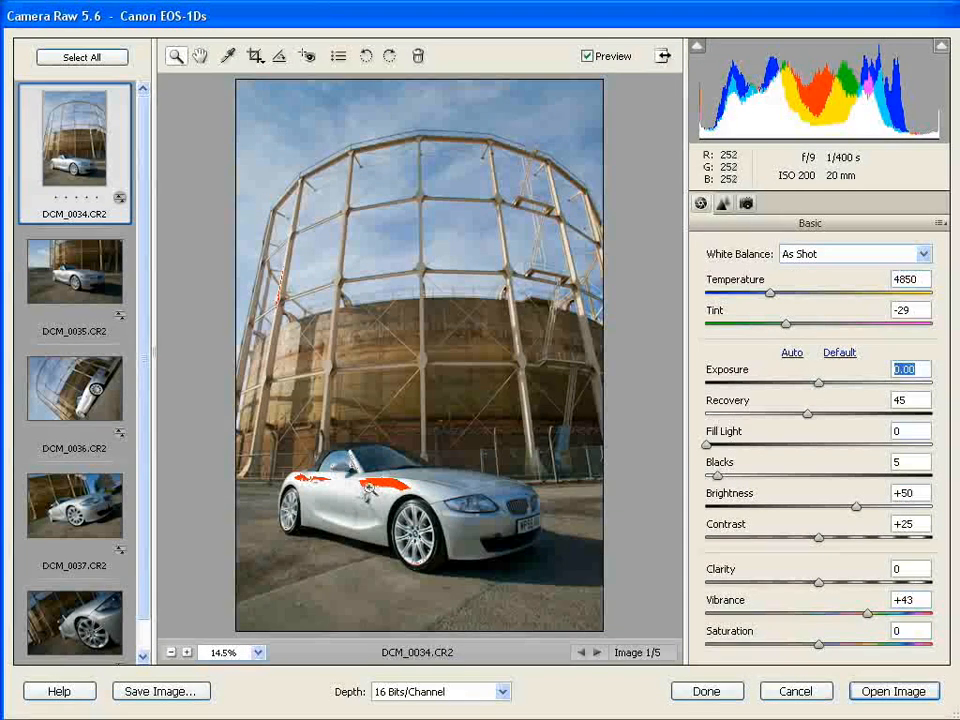
{"action": "left_click", "coordinate": [347, 486]}
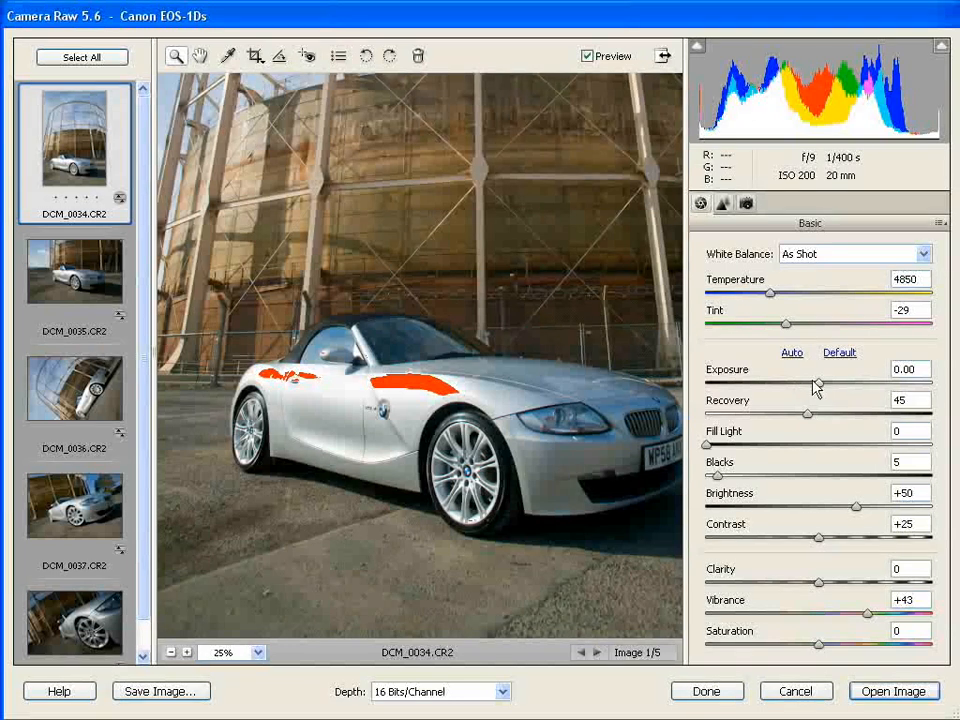
{"action": "left_click_drag", "start_coordinate": [818, 388], "coordinate": [806, 389]}
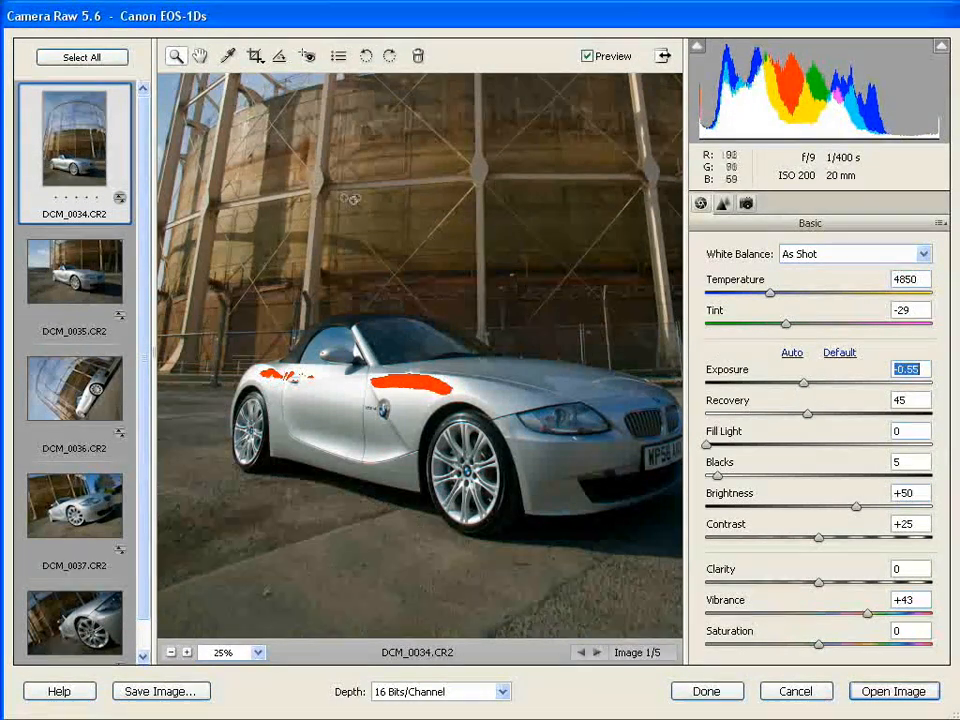
{"action": "left_click", "coordinate": [714, 445]}
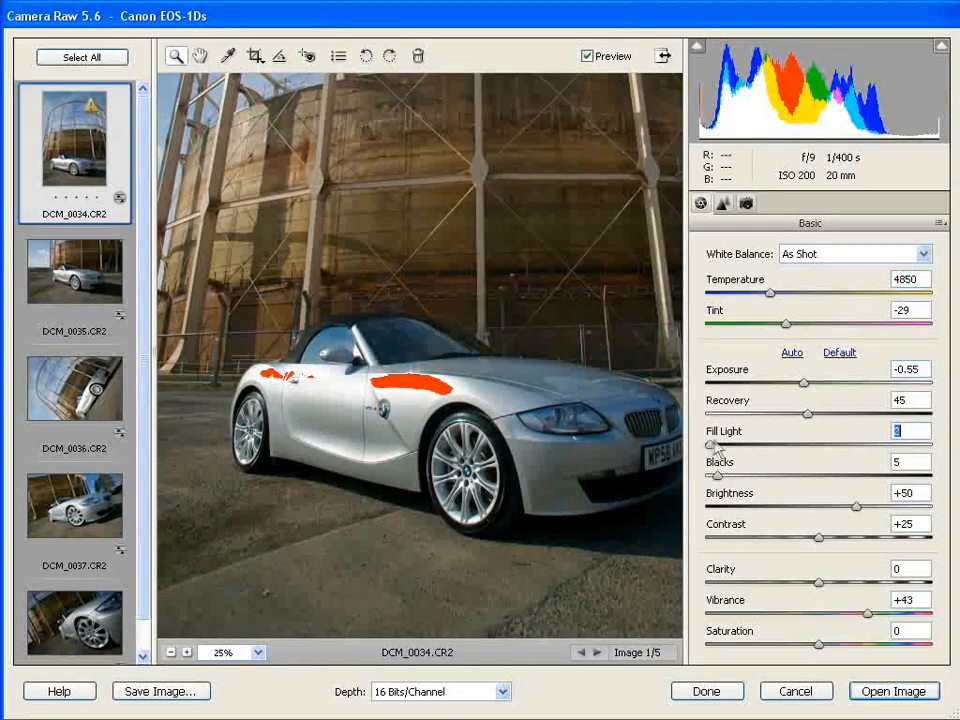
{"action": "left_click_drag", "start_coordinate": [726, 443], "coordinate": [746, 441]}
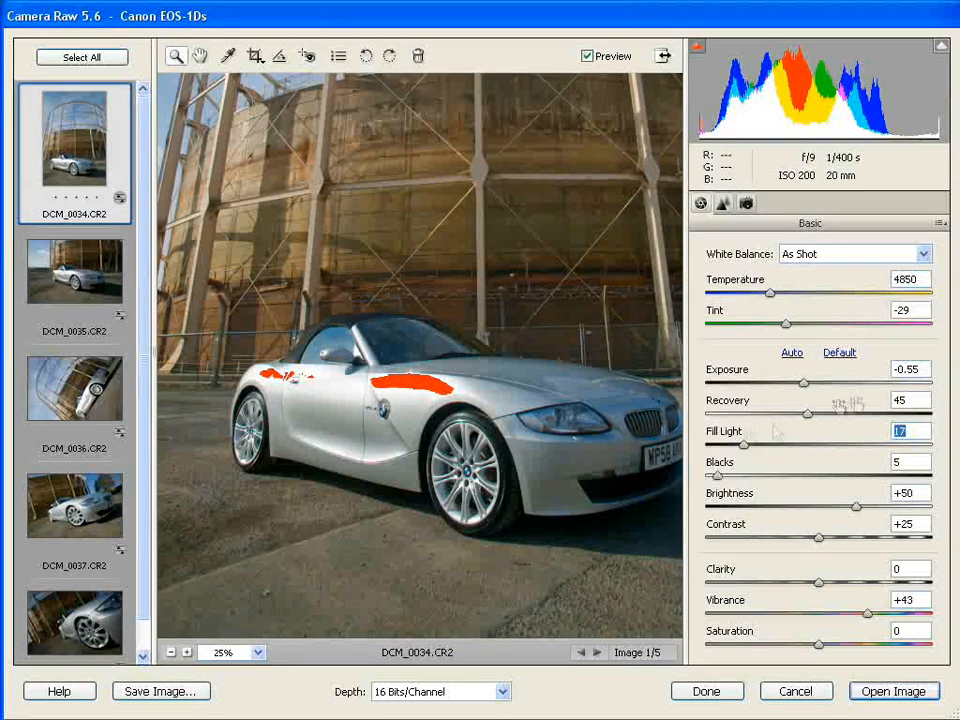
{"action": "left_click_drag", "start_coordinate": [805, 414], "coordinate": [912, 418]}
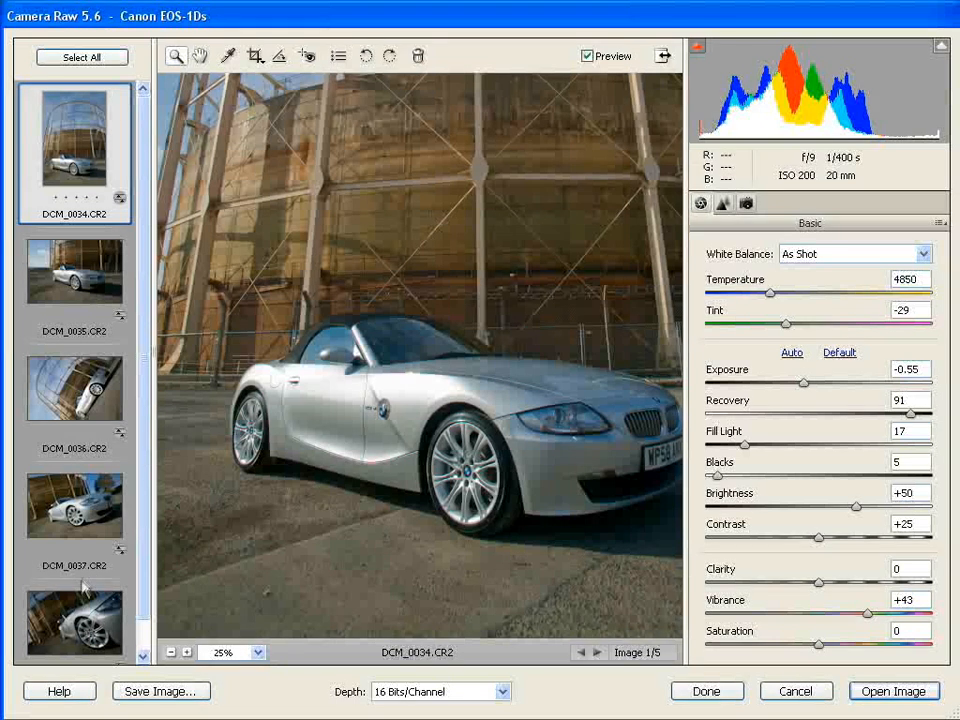
Set Exposure to +0.70 on DCM_0038 and Fill Light to 13 on DCM_0035
{"action": "left_click", "coordinate": [82, 605]}
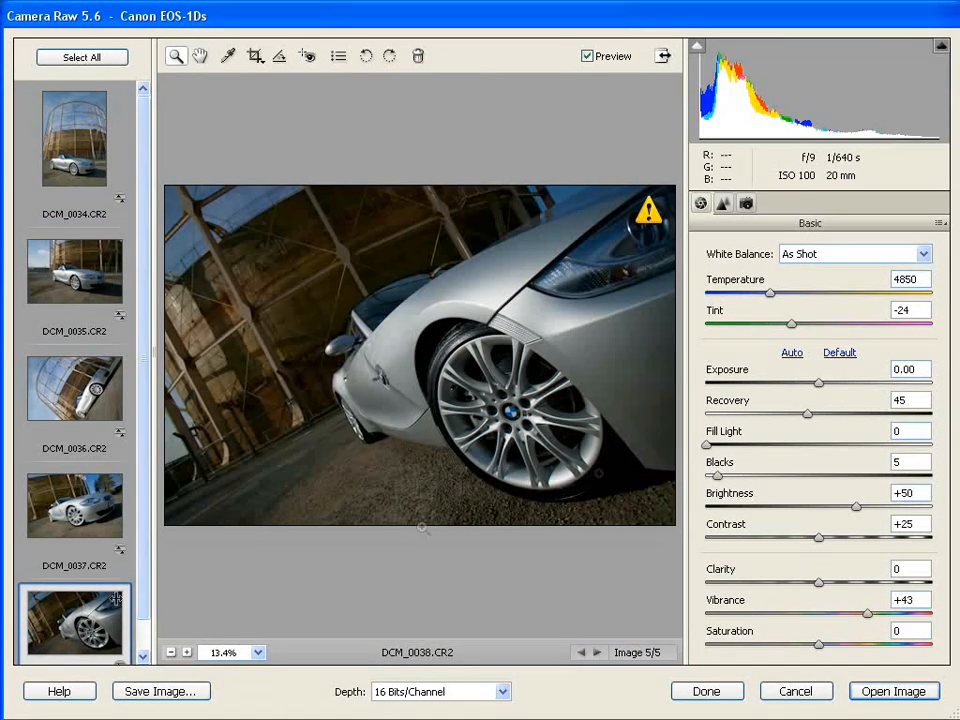
{"action": "left_click_drag", "start_coordinate": [818, 384], "coordinate": [838, 384]}
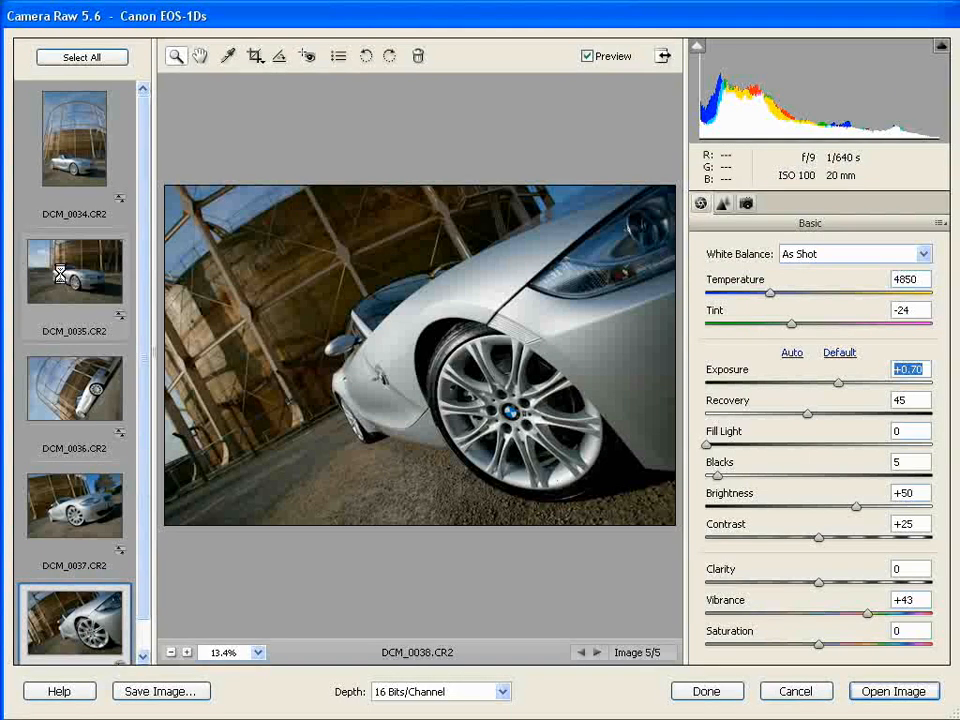
{"action": "left_click", "coordinate": [75, 270]}
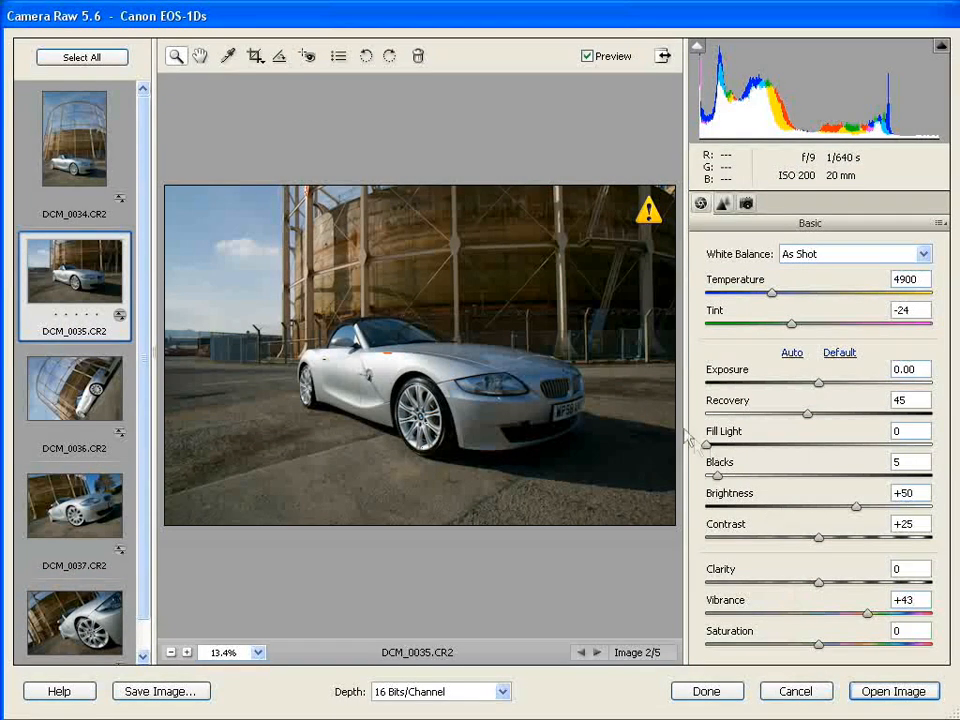
{"action": "left_click_drag", "start_coordinate": [709, 445], "coordinate": [739, 447]}
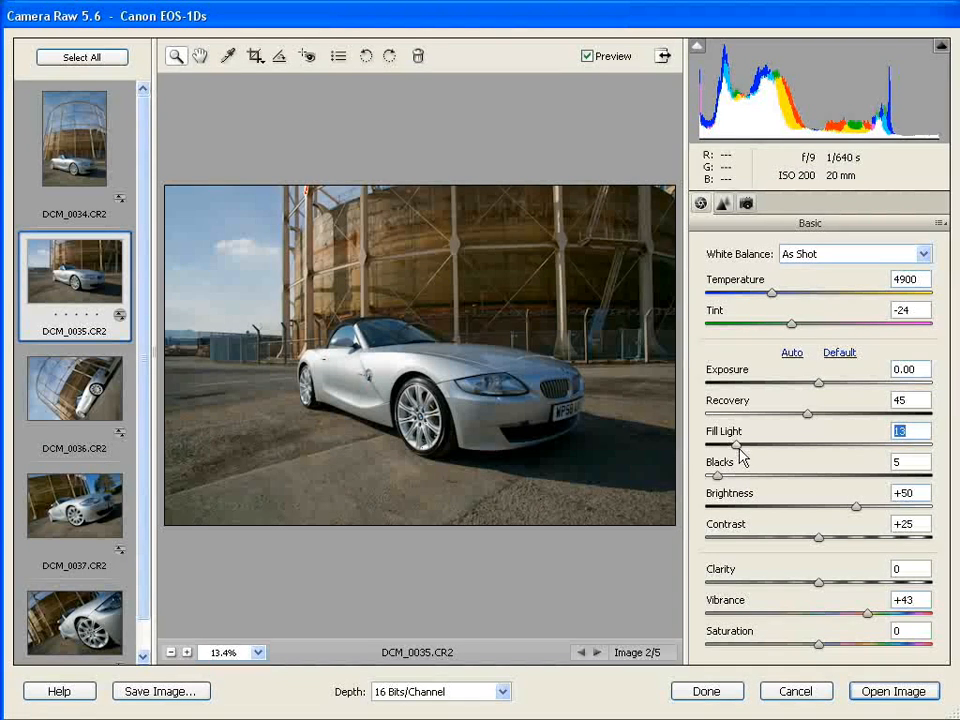
Select all five images and store their raw adjustments without opening them in the editor
{"action": "left_click", "coordinate": [100, 60]}
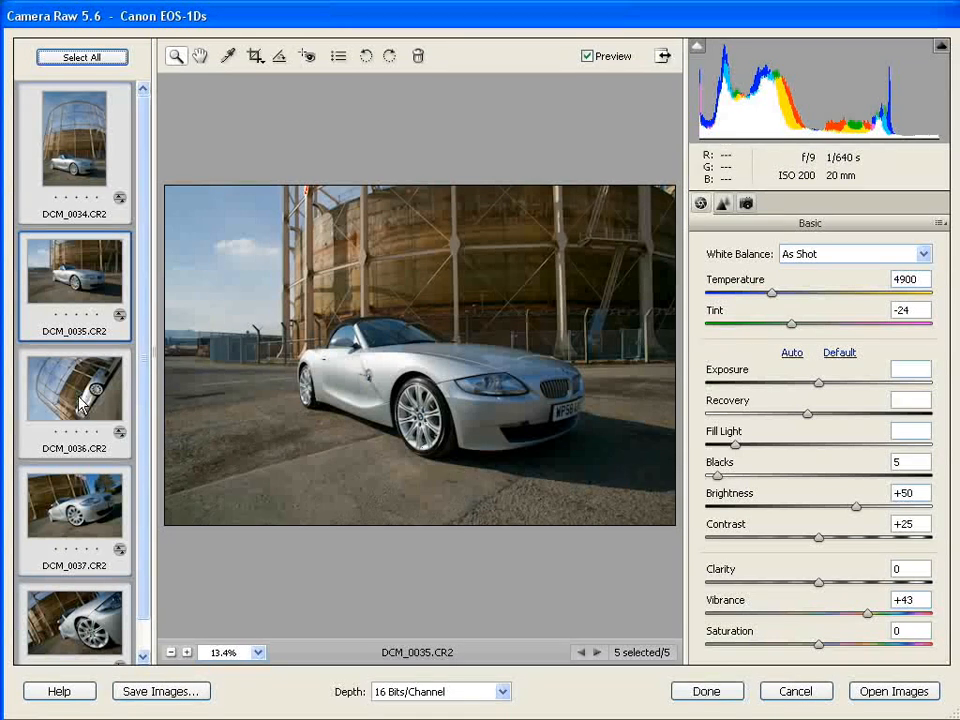
{"action": "left_click", "coordinate": [714, 696]}
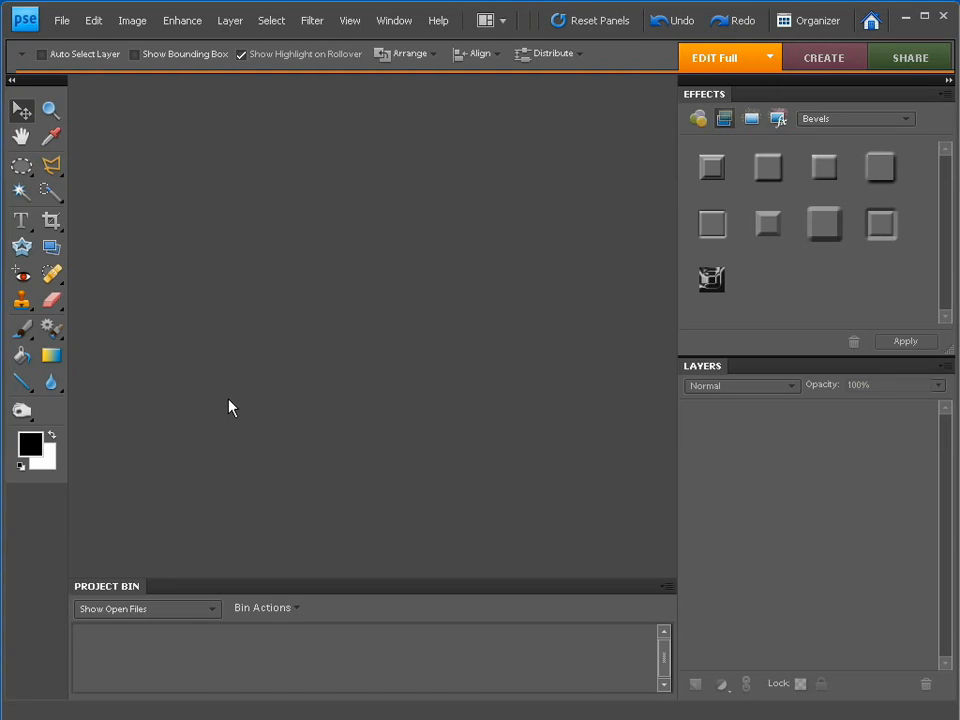
Switch to the Part05 folder in Windows Explorer and reopen DCM_0035 on its own in Camera Raw
{"action": "key", "text": "alt+Tab"}
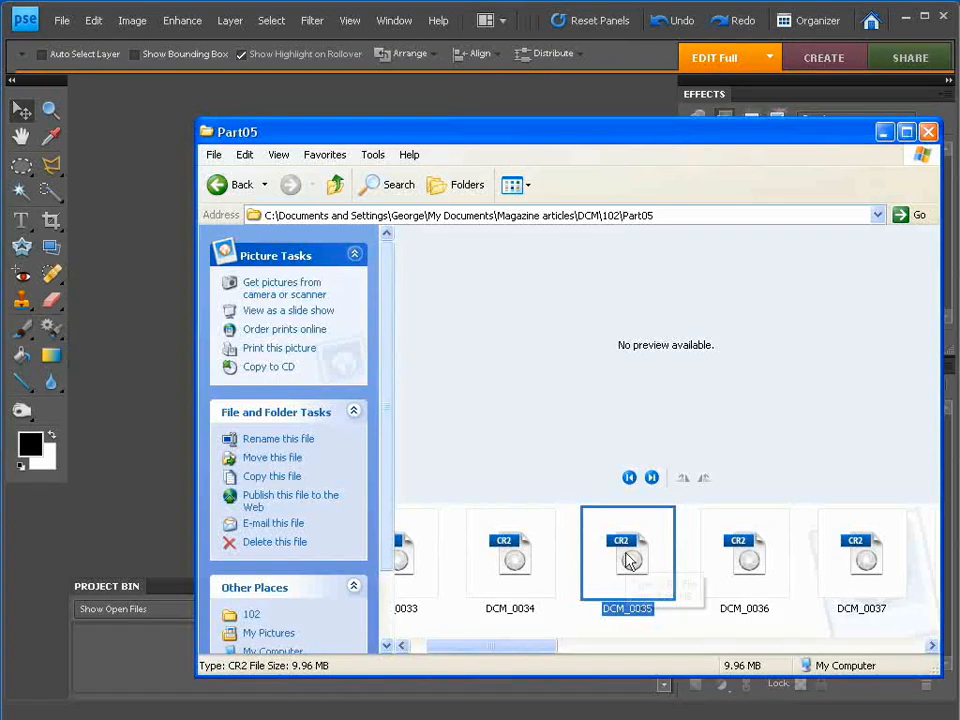
{"action": "left_click_drag", "start_coordinate": [630, 560], "coordinate": [147, 335]}
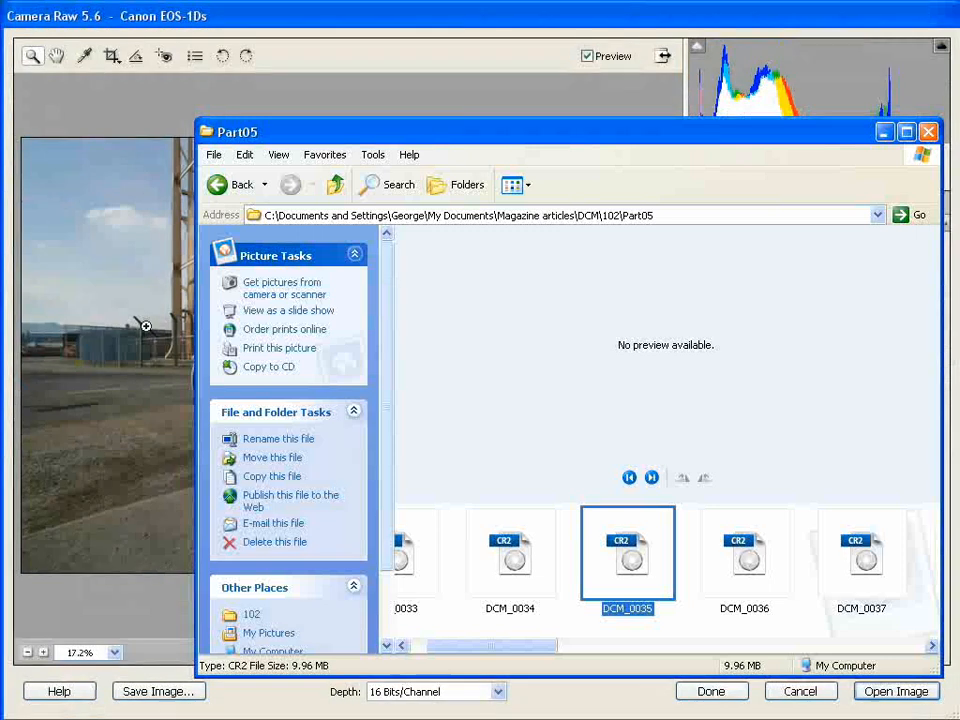
{"action": "left_click", "coordinate": [441, 29]}
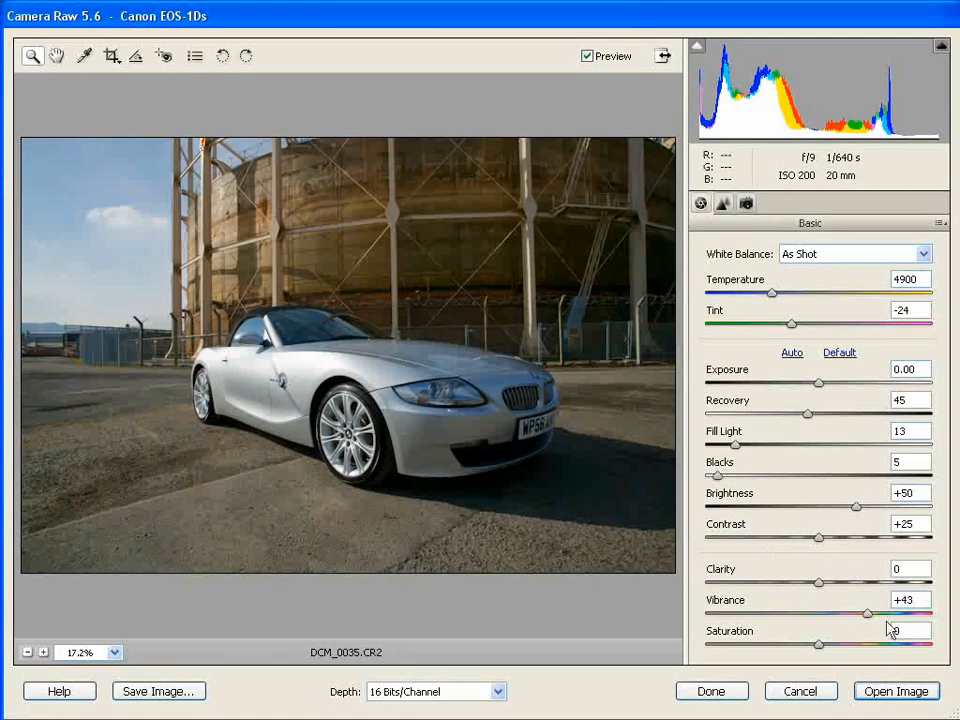